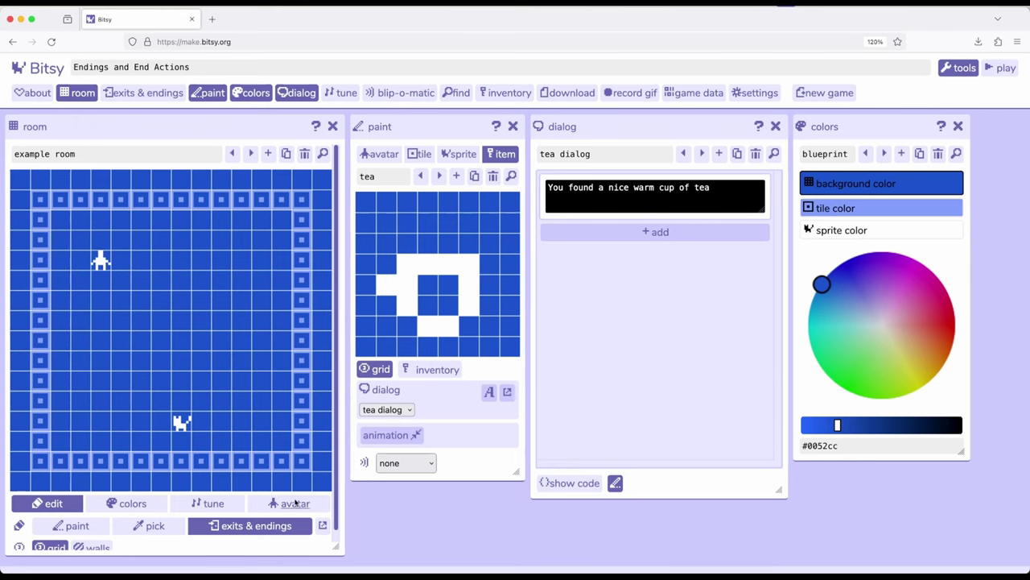
- Create a new 'The end' ending and move it to tile (13,2) in the room
left_click(322, 525)
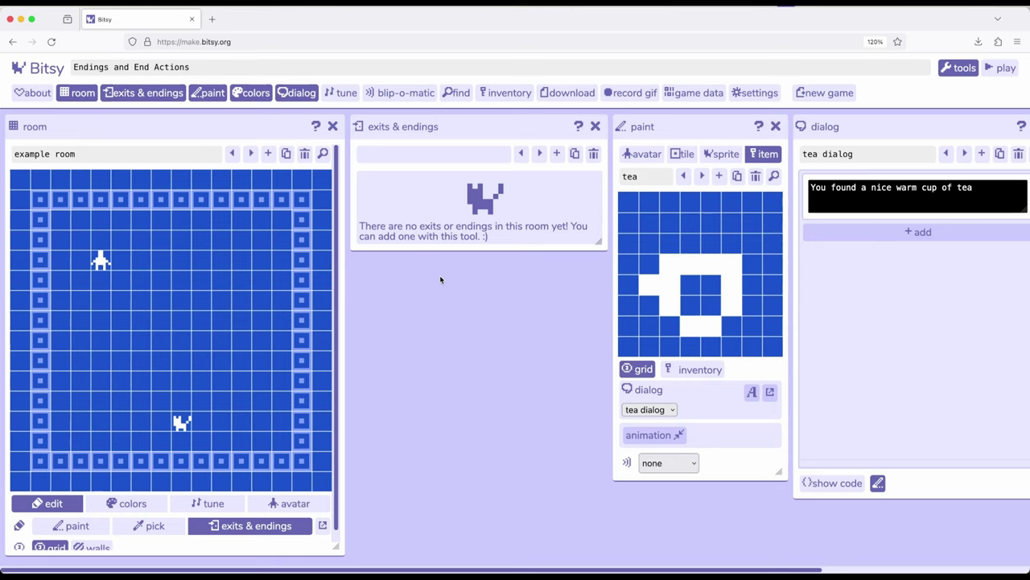
left_click(556, 154)
left_click(481, 222)
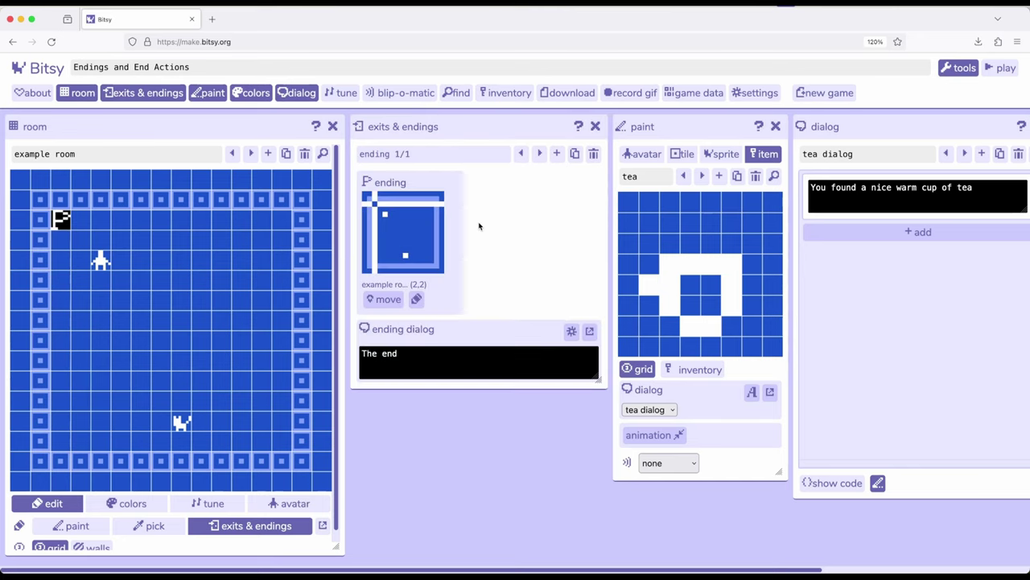
left_click(384, 298)
left_click(282, 219)
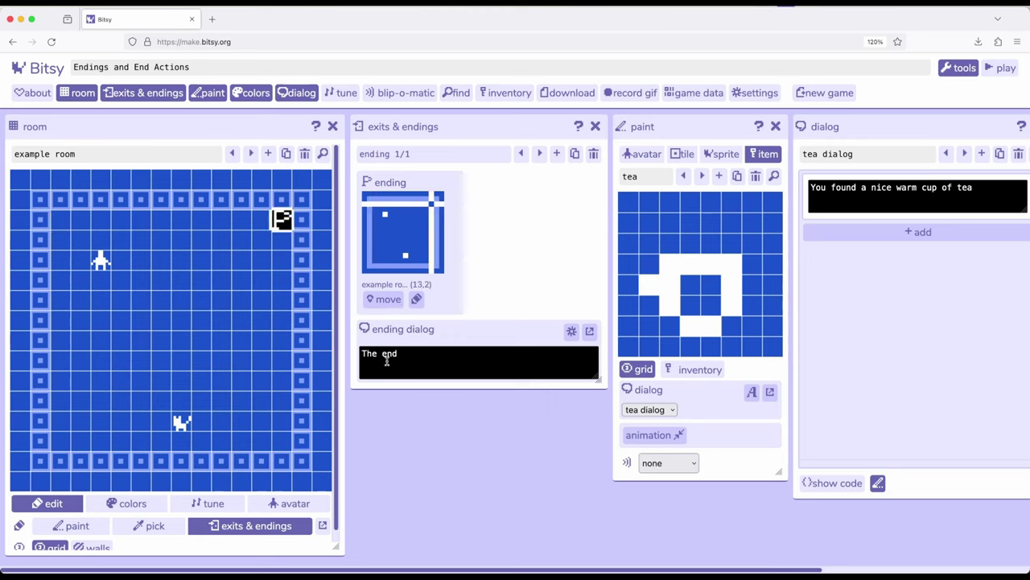
left_click(1003, 68)
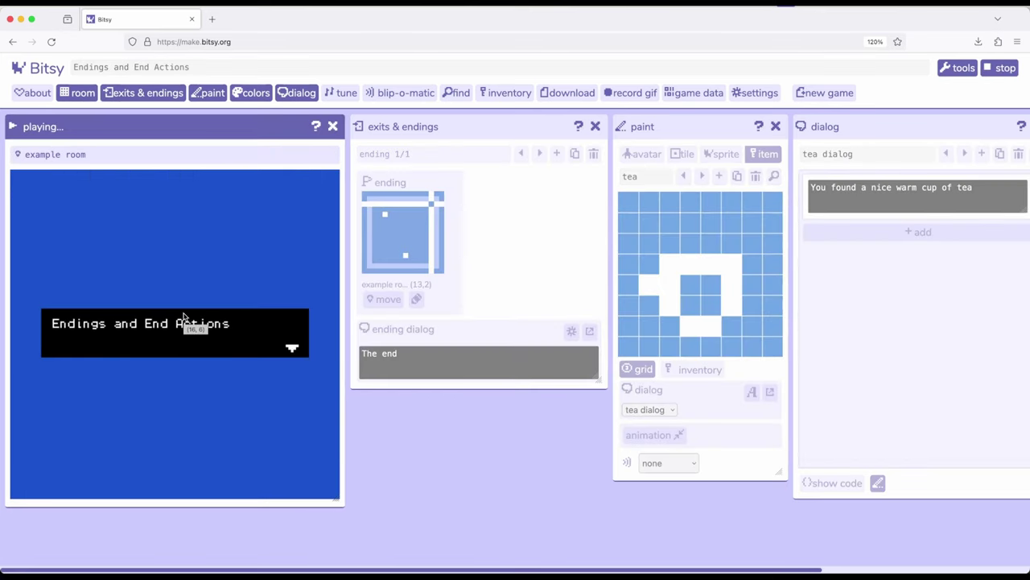
key("Right")
key("Right")
key("Right")
key("Right")
key("Right")
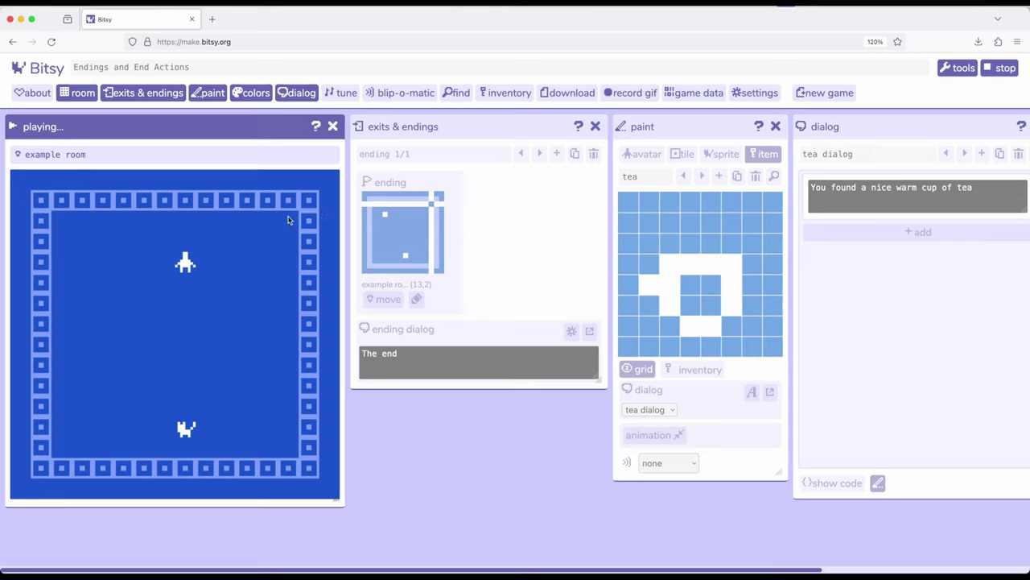
key("Right")
key("Right")
key("Right")
key("Right")
key("Up")
key("Right")
key("Right")
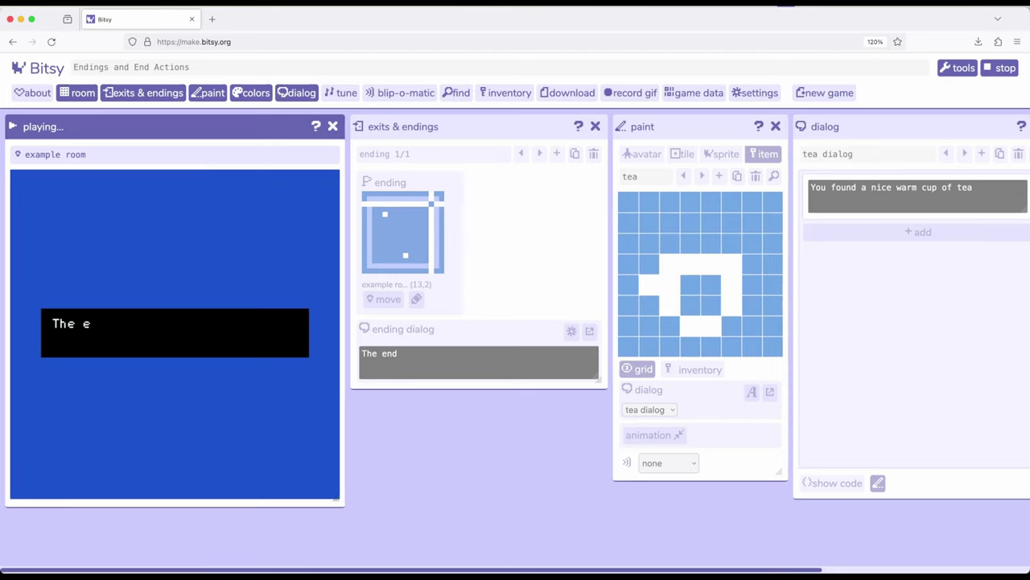
key("Right")
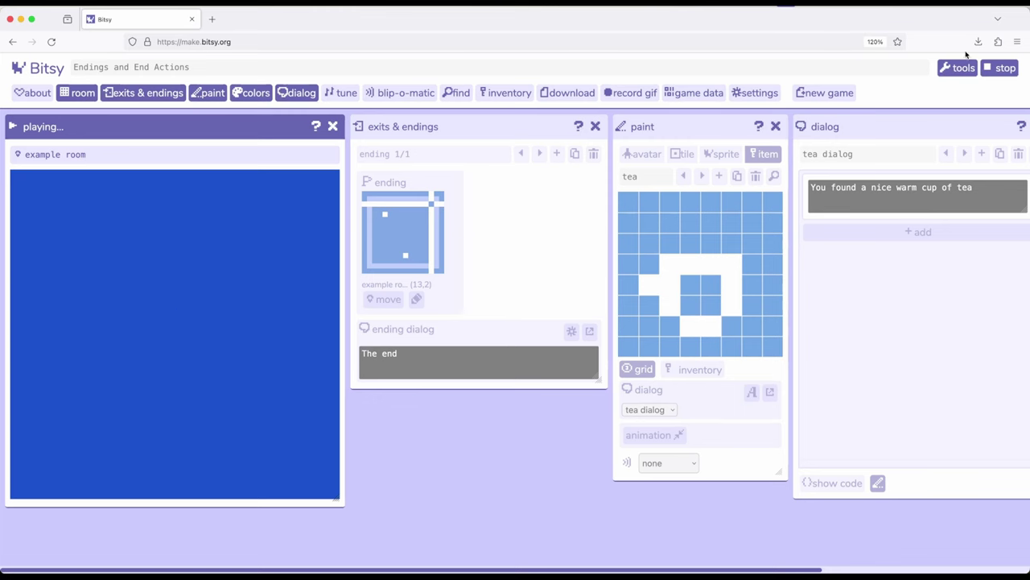
left_click(1006, 68)
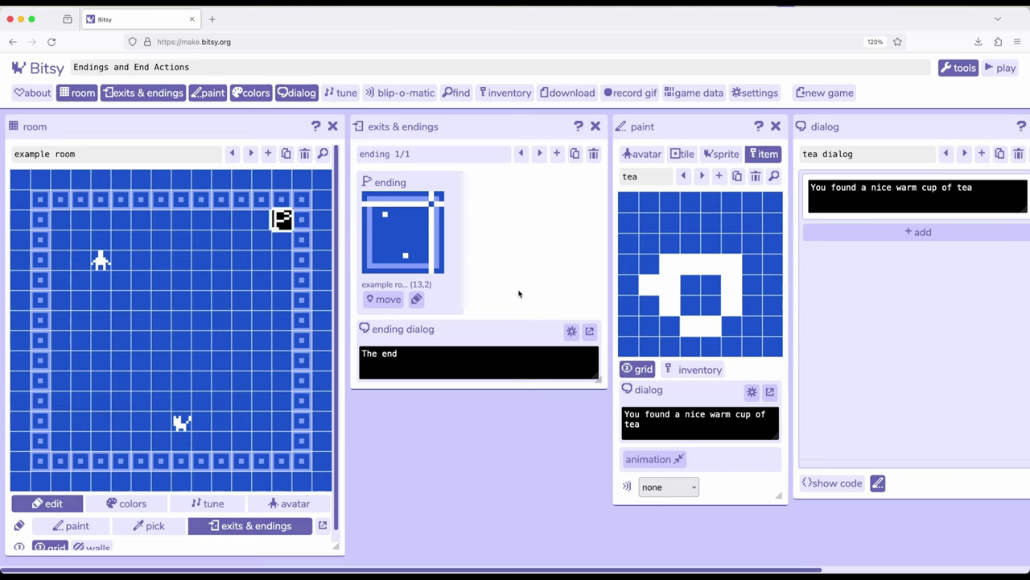
- Pop the ending's 'The end' text out into the full dialog editor window
left_click(590, 332)
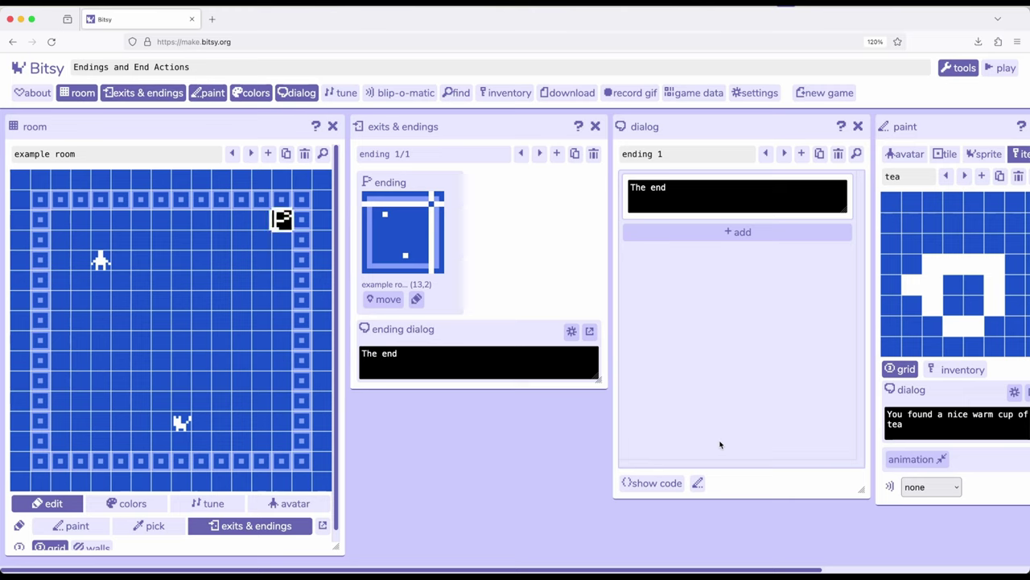
- Delete the ending, close exits & endings, and reopen the tea item's dialog
left_click(596, 154)
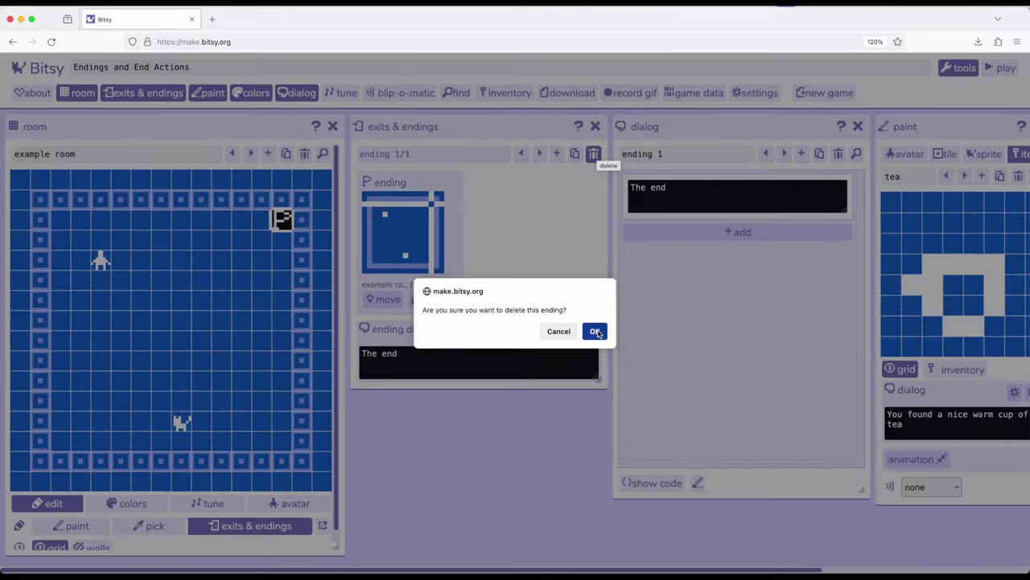
left_click(596, 330)
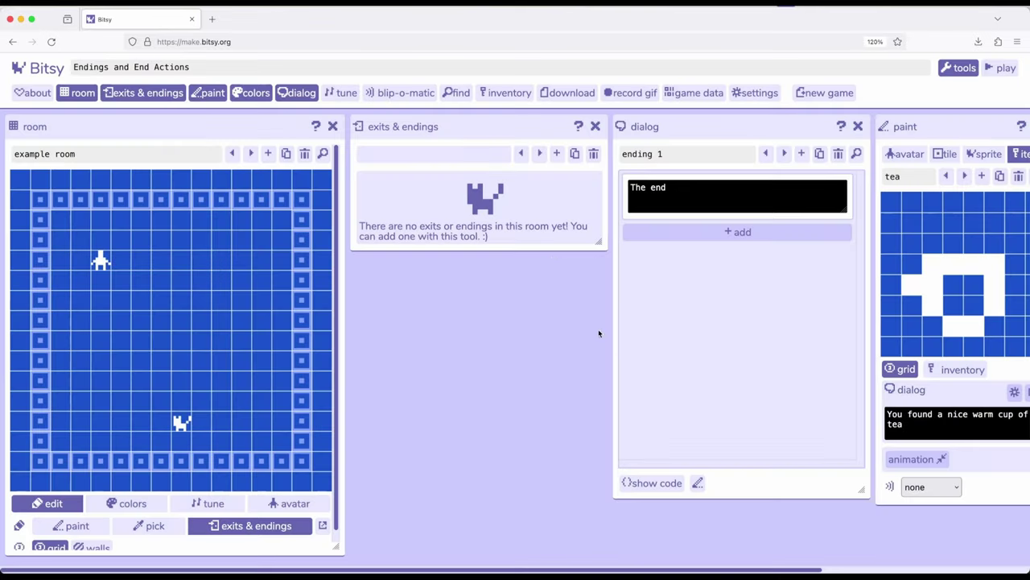
left_click(596, 126)
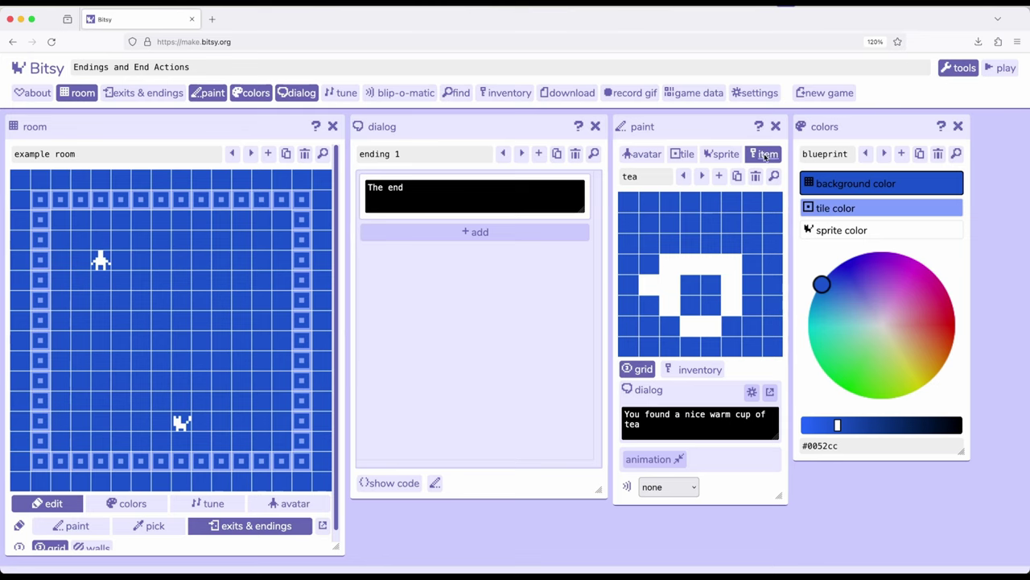
left_click(769, 391)
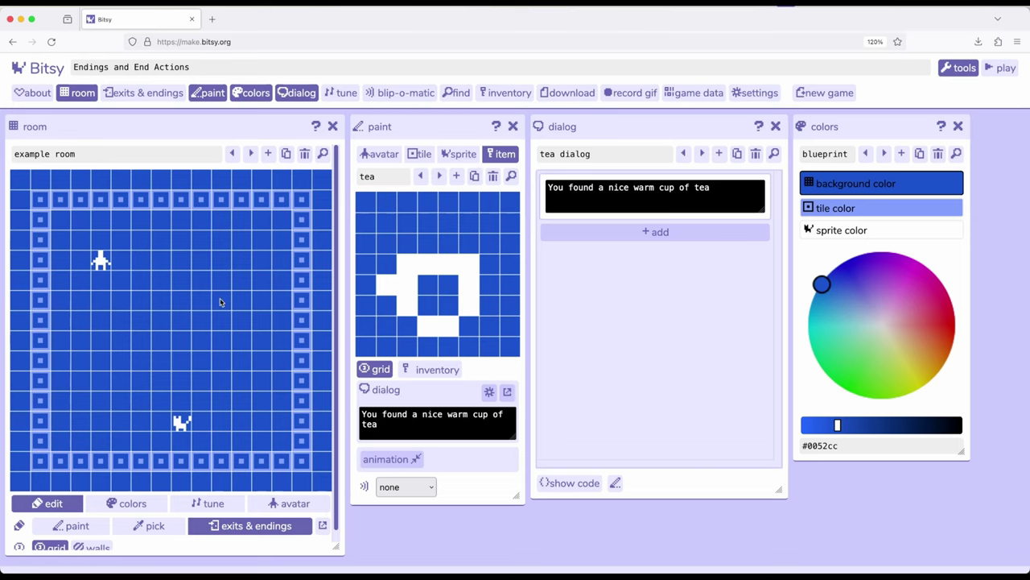
- Leave the tea cup drawing unchanged and place the tea item in the room
left_click(407, 244)
left_click(406, 244)
left_click(79, 528)
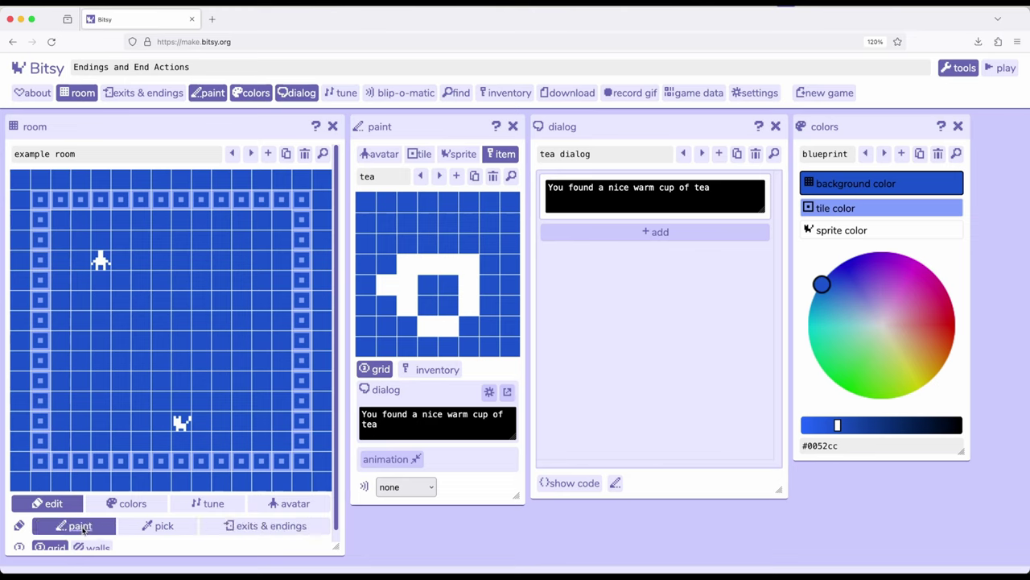
left_click(239, 282)
- Add an end room action after the tea dialog's warm cup message
left_click(665, 234)
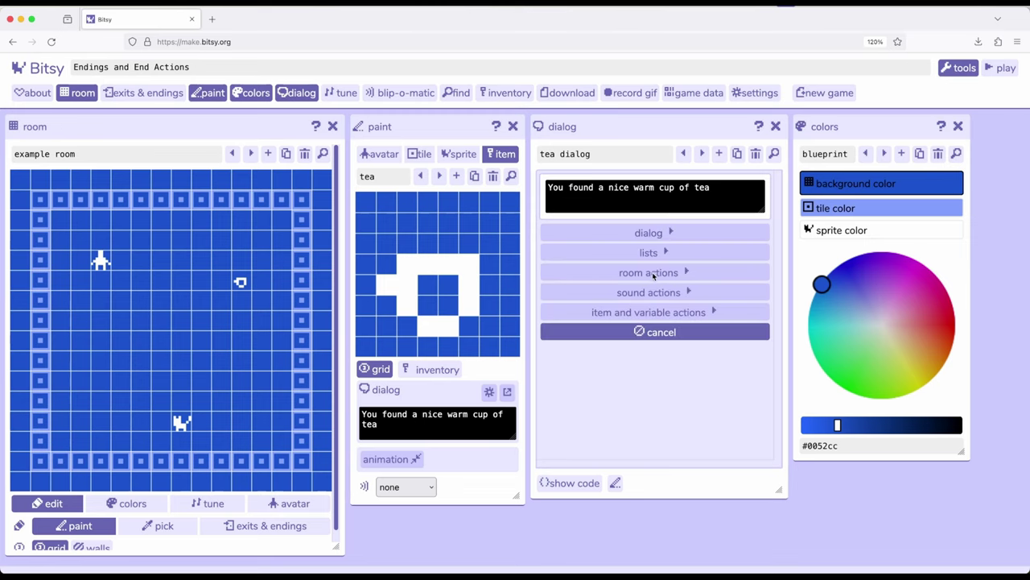
left_click(655, 273)
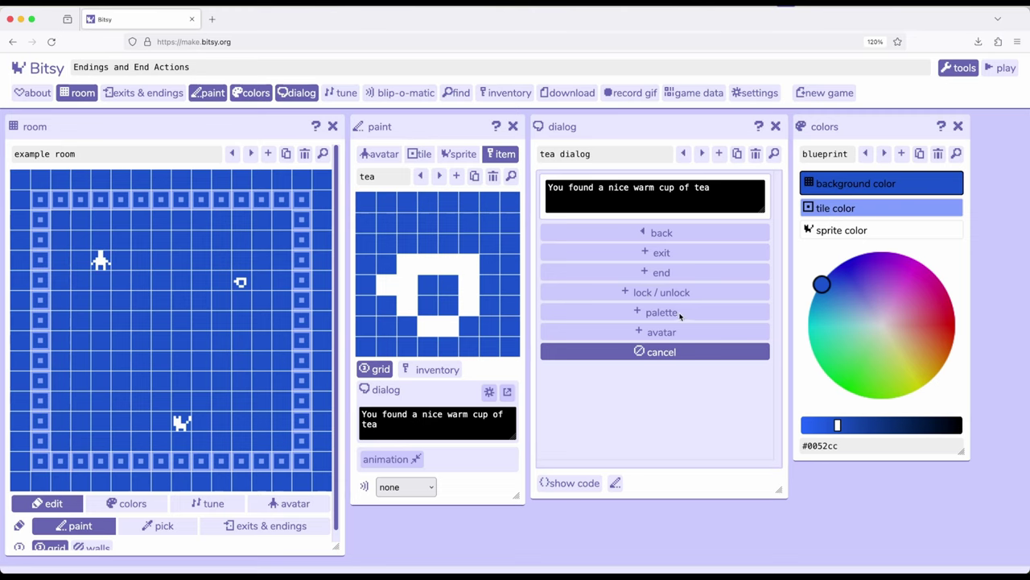
left_click(672, 274)
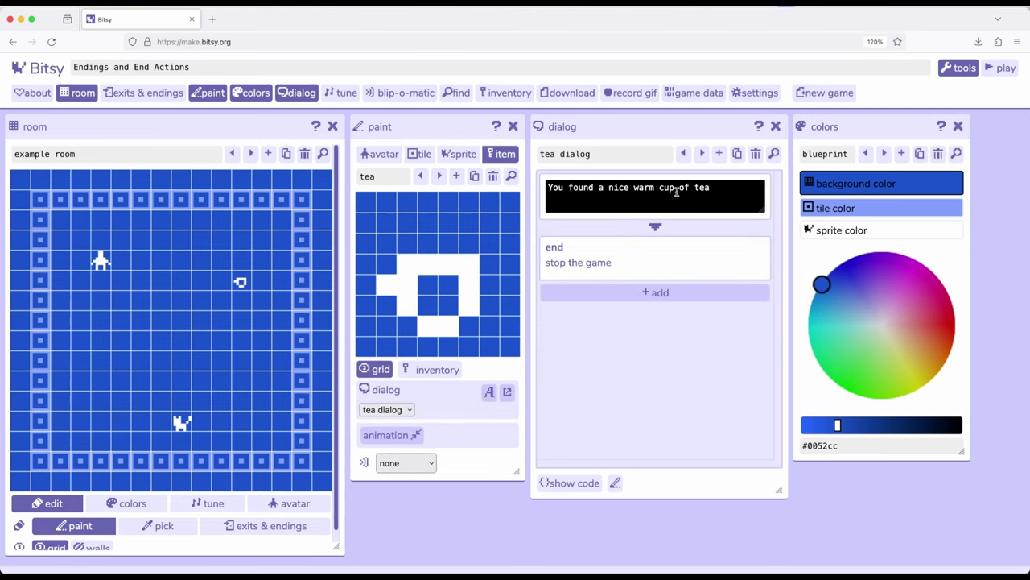
left_click(675, 271)
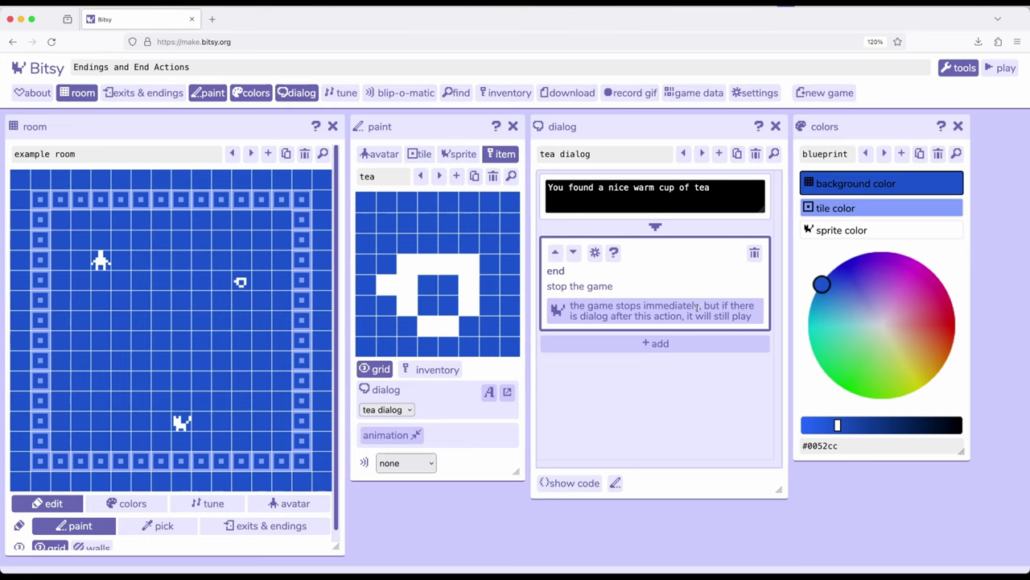
- Playtest by walking onto the tea cup, dismiss its message, then stop playing
left_click(1001, 68)
key("Right")
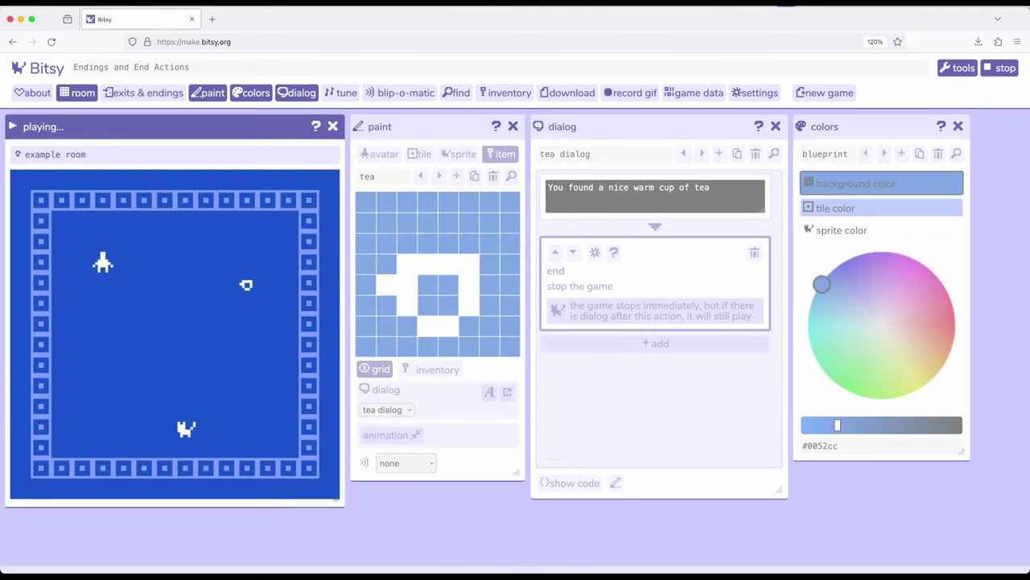
key("Right")
key("Right")
key("Right")
key("Right")
key("Right")
key("Down")
key("Right")
key("Right")
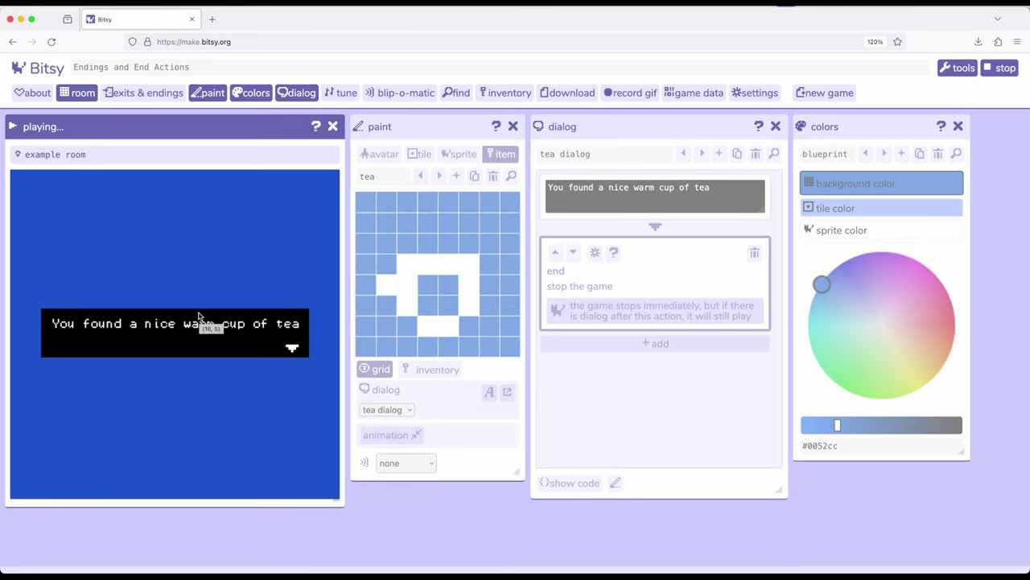
key("Right")
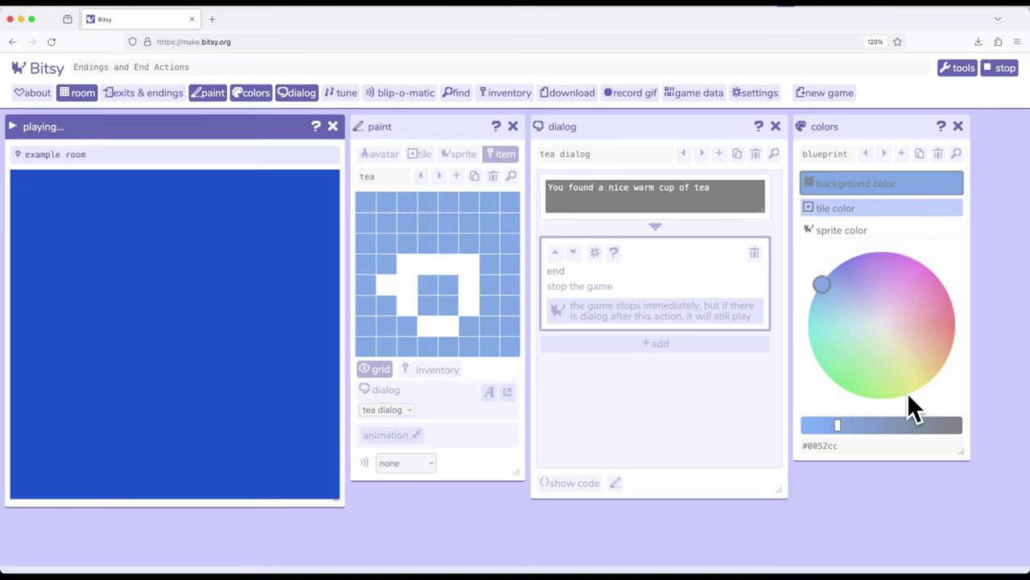
left_click(1001, 67)
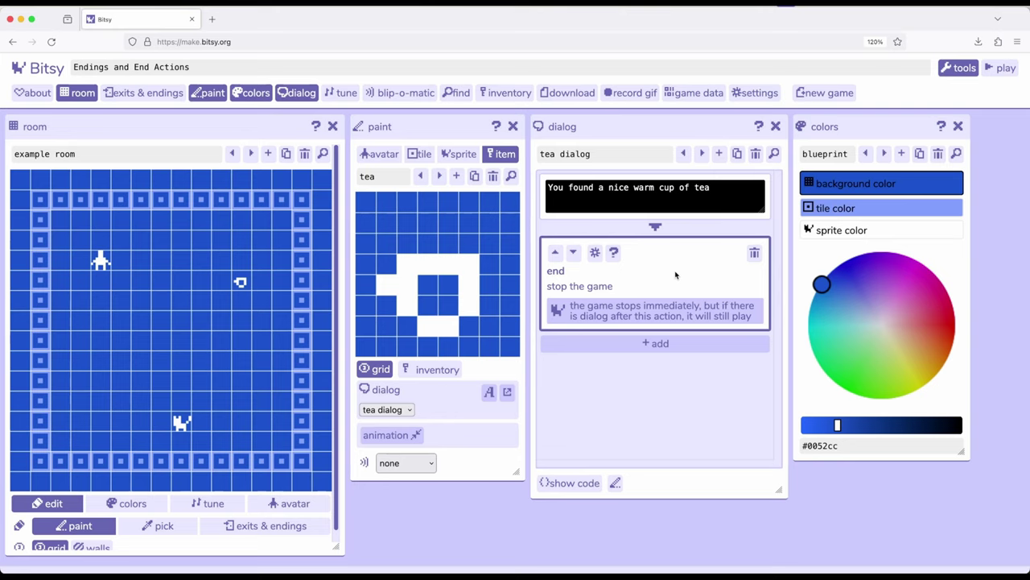
- Remove the tea dialog's end action and add a branching list in its place
left_click(754, 252)
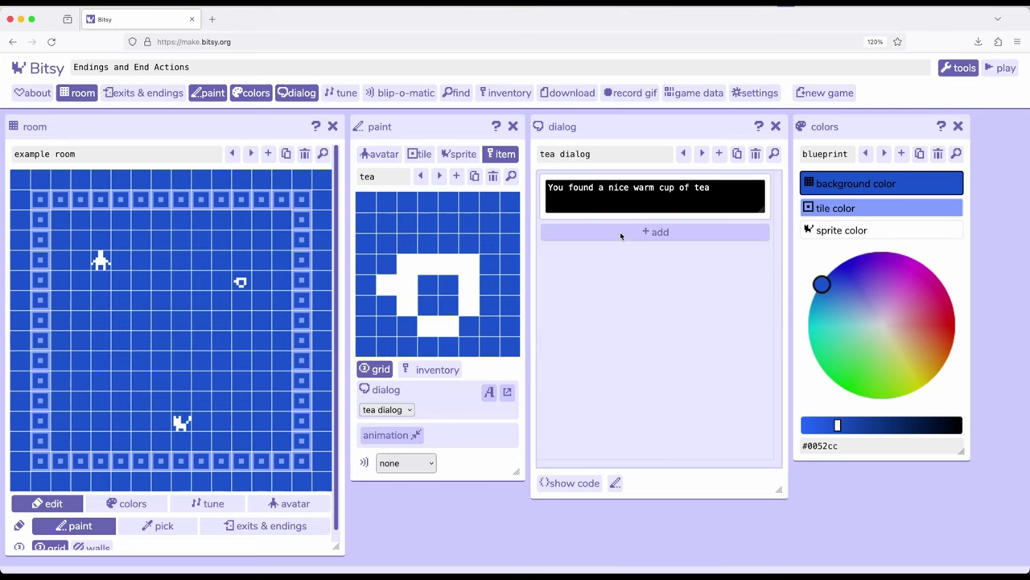
left_click(621, 231)
left_click(641, 254)
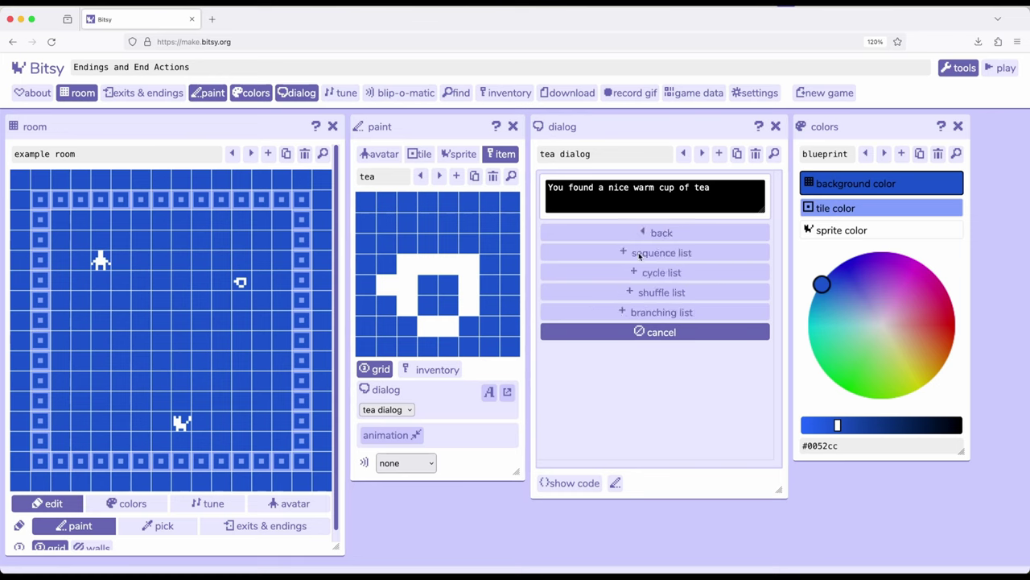
left_click(641, 313)
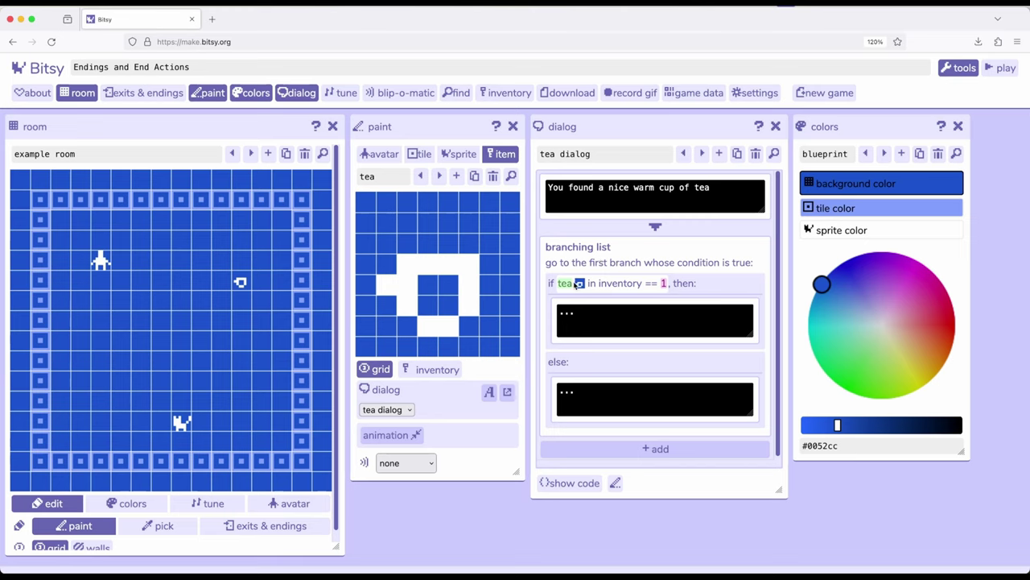
- Add an end action to the branch where tea in inventory equals 1
left_click(658, 310)
scroll(676, 278, "down", 2)
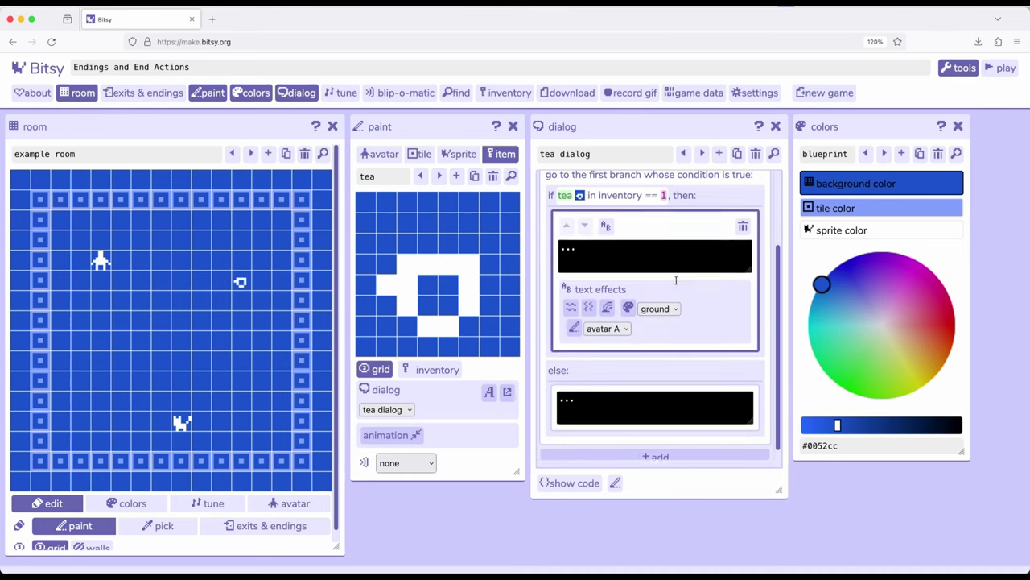
left_click(609, 343)
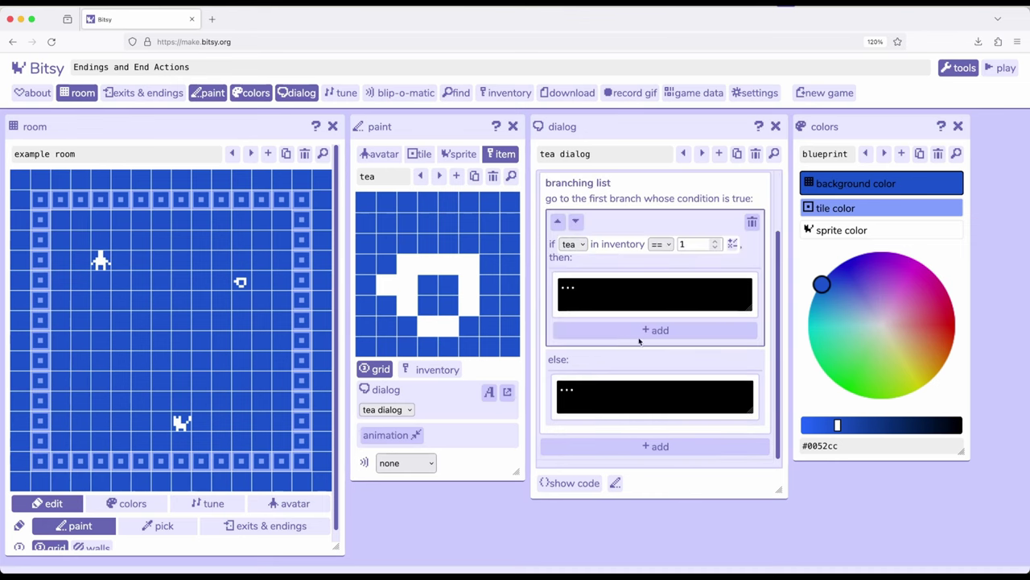
left_click(651, 330)
left_click(649, 371)
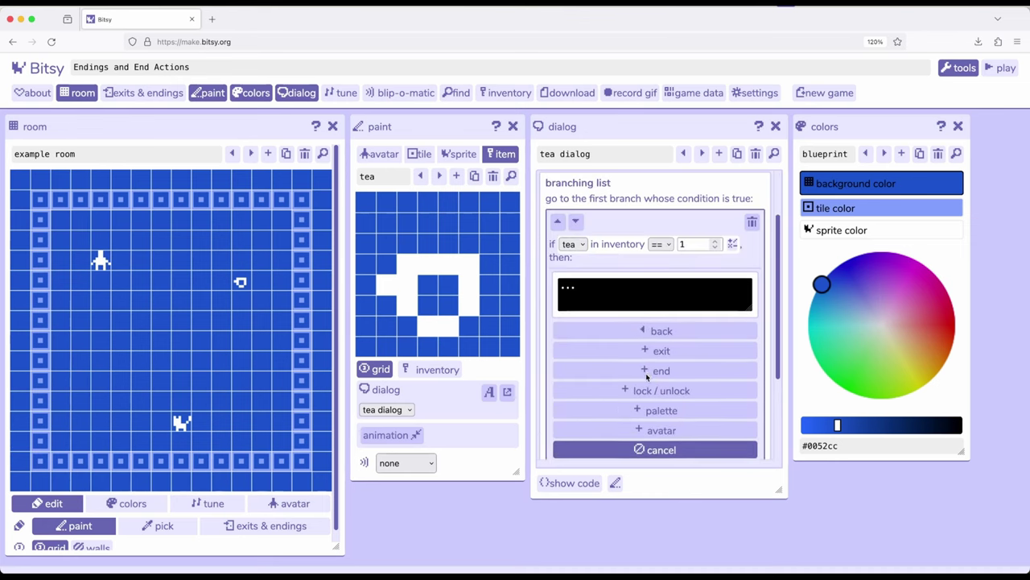
scroll(646, 359, "down", 1)
left_click(678, 299)
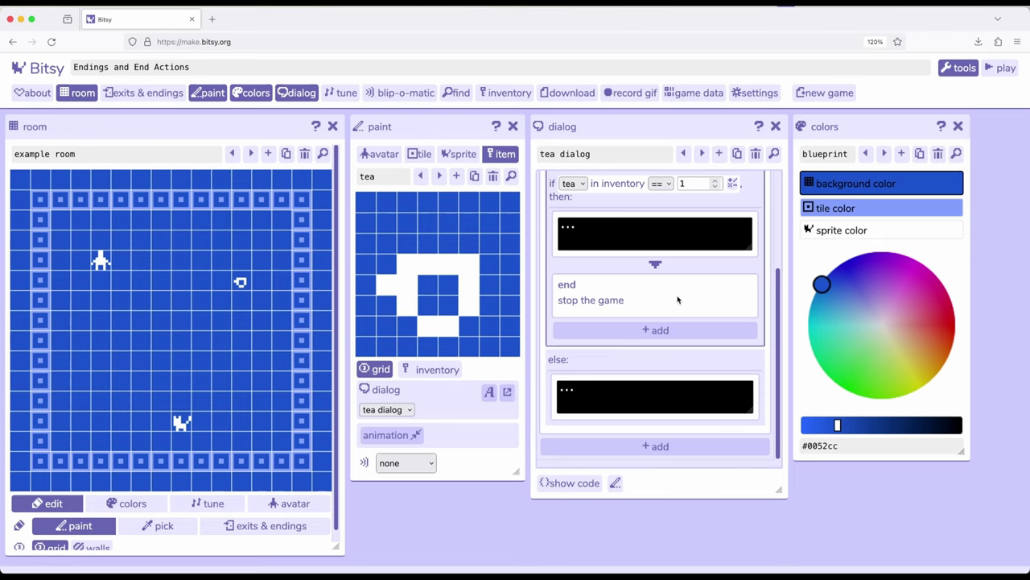
left_click(677, 299)
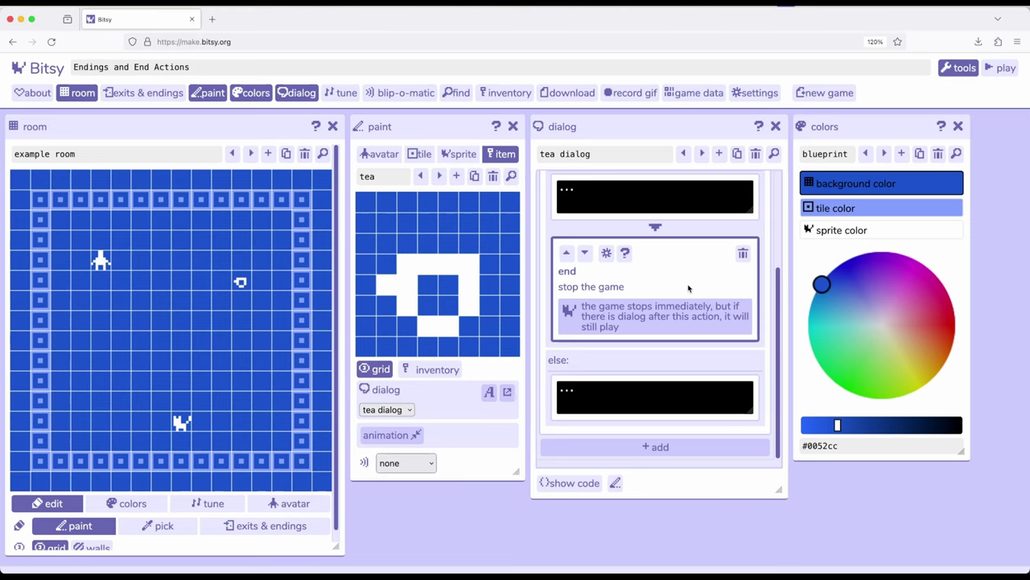
left_click(271, 530)
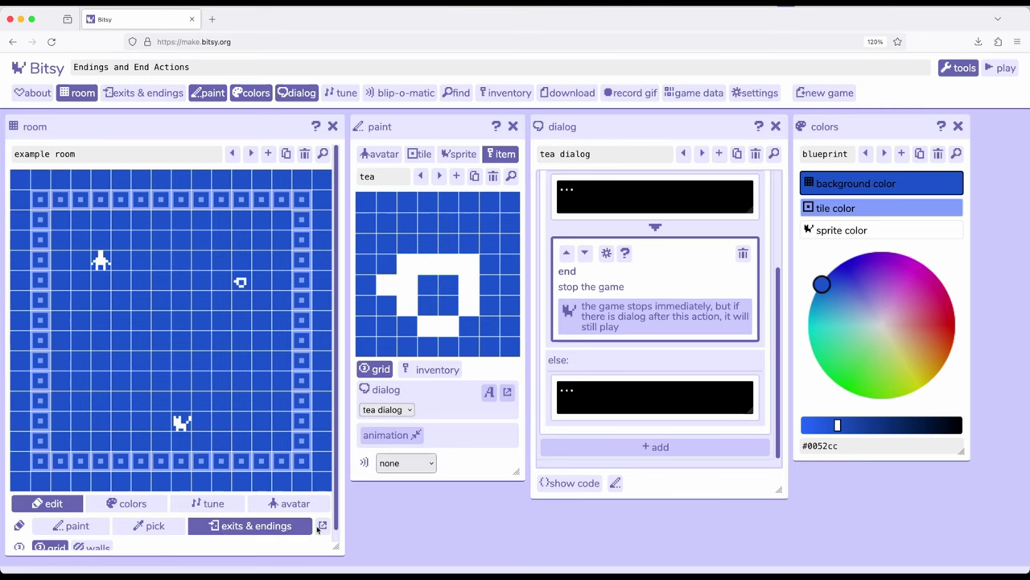
left_click(322, 525)
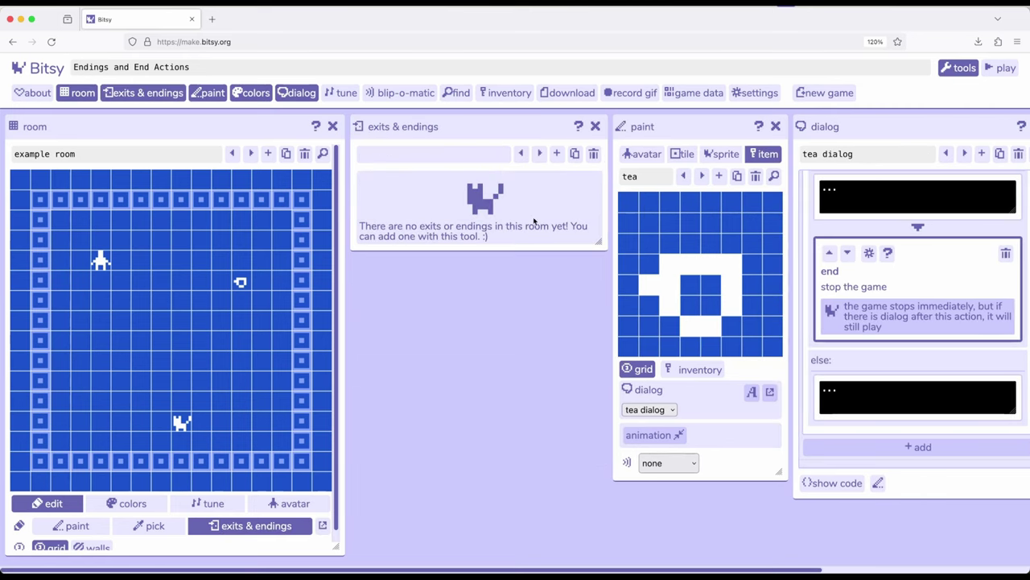
left_click(556, 153)
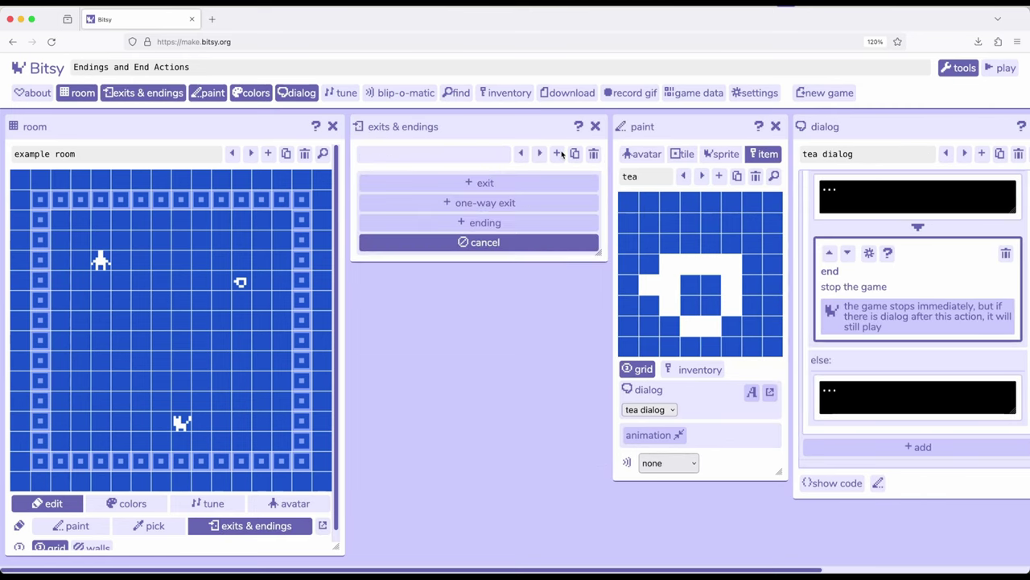
left_click(485, 223)
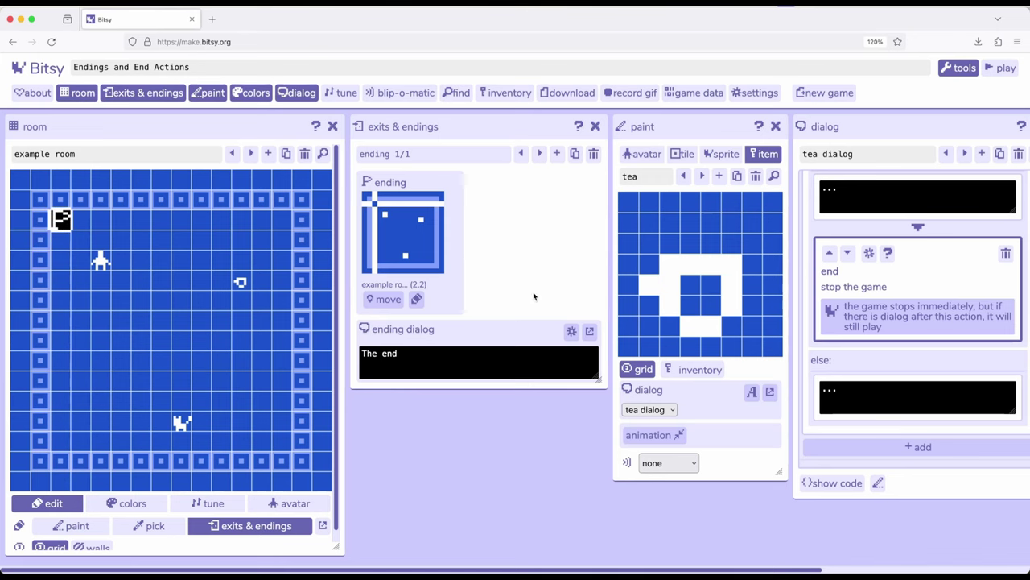
left_click(593, 154)
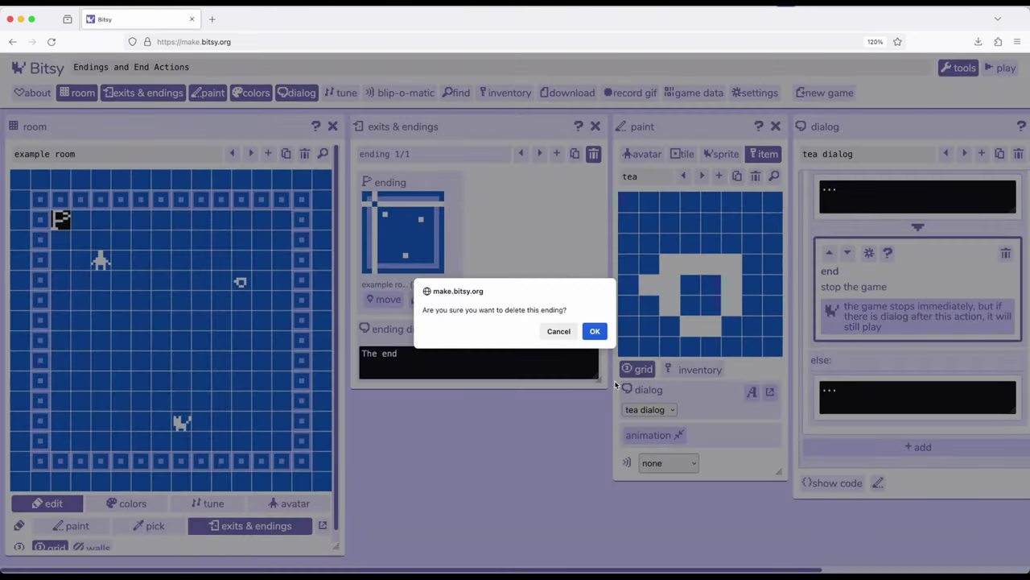
left_click(596, 331)
left_click(596, 126)
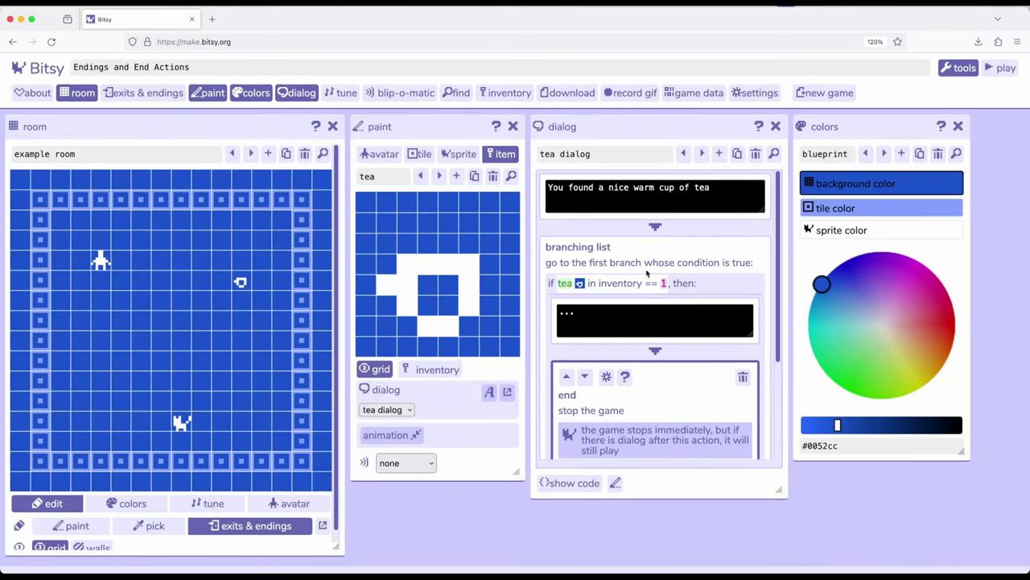
- Delete the branching list and add an end action right after the tea message
left_click(719, 251)
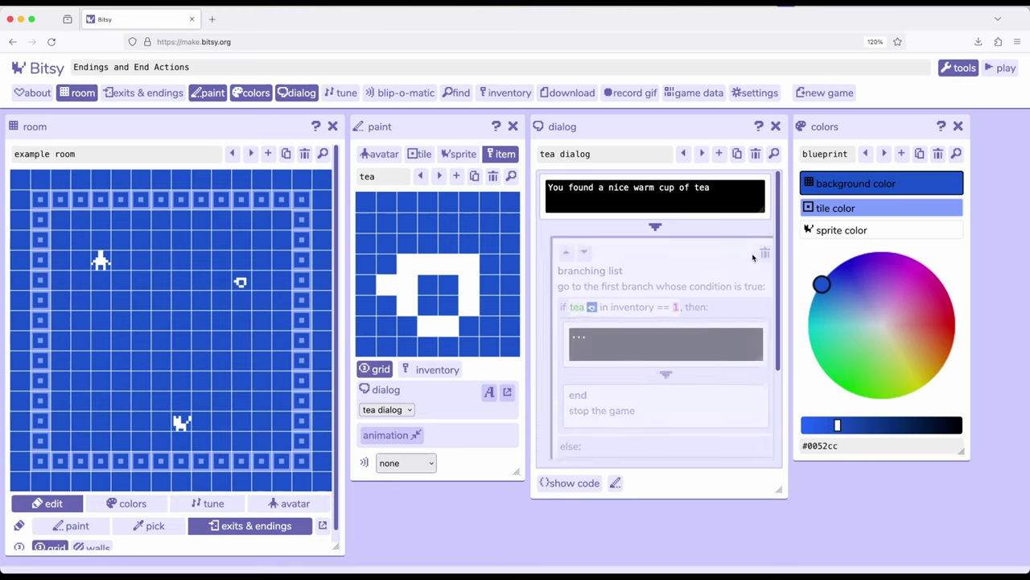
left_click(756, 256)
left_click(682, 238)
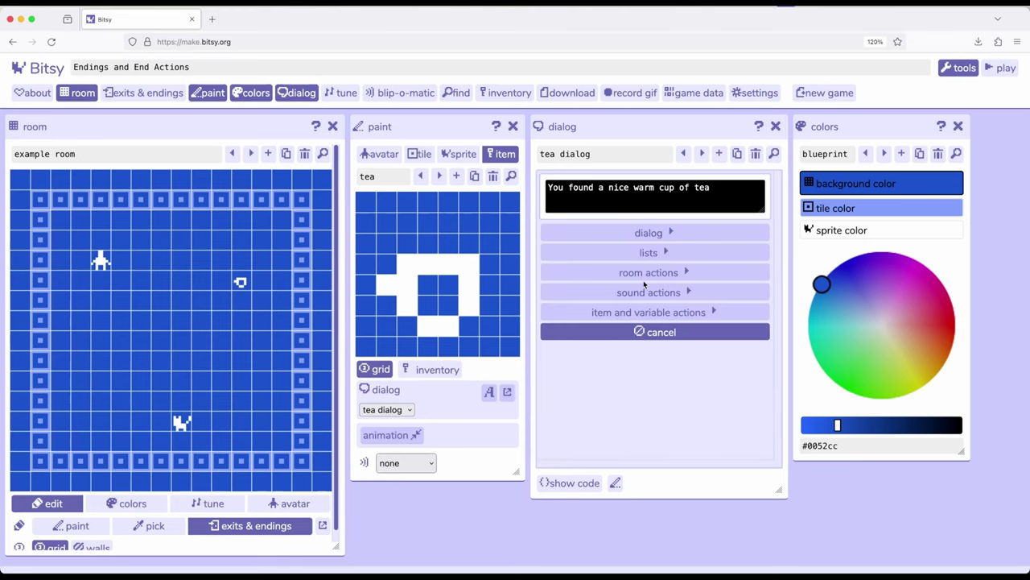
left_click(648, 272)
left_click(657, 274)
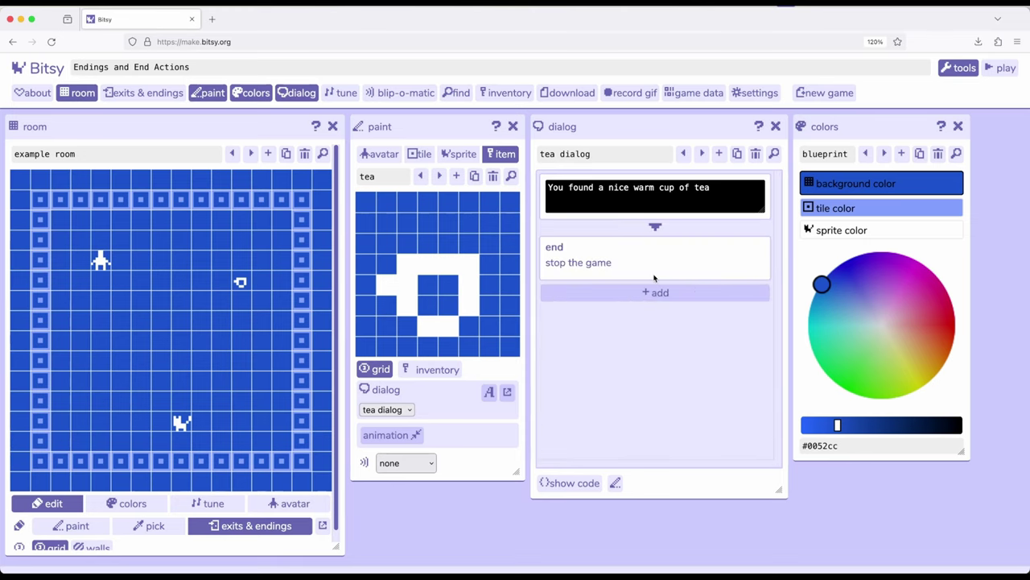